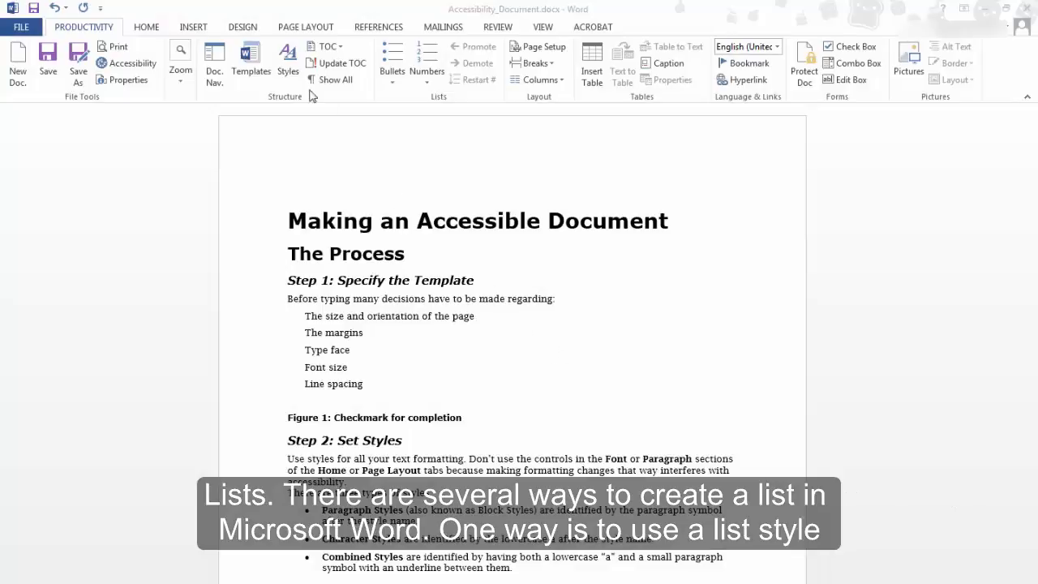
Apply the List Bullet style from the Styles list to the five Step 1 lines.
left_click(289, 61)
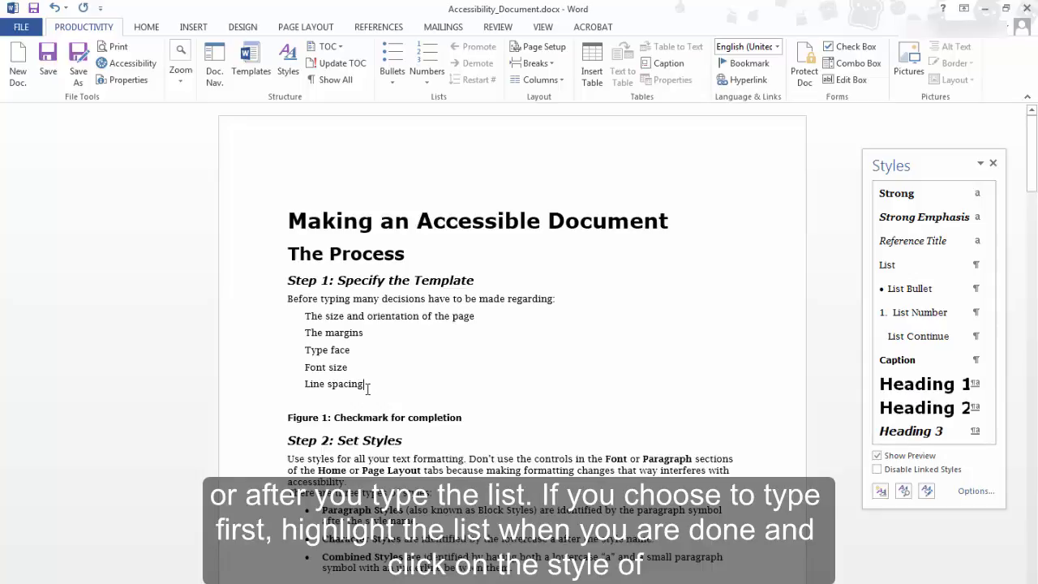
left_click_drag(368, 388, 524, 319)
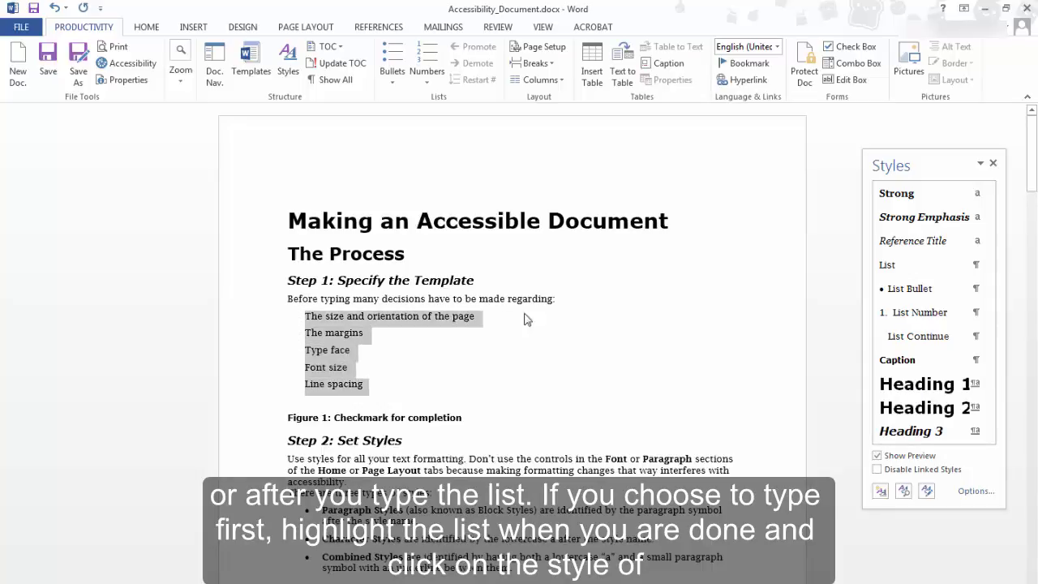
left_click(886, 290)
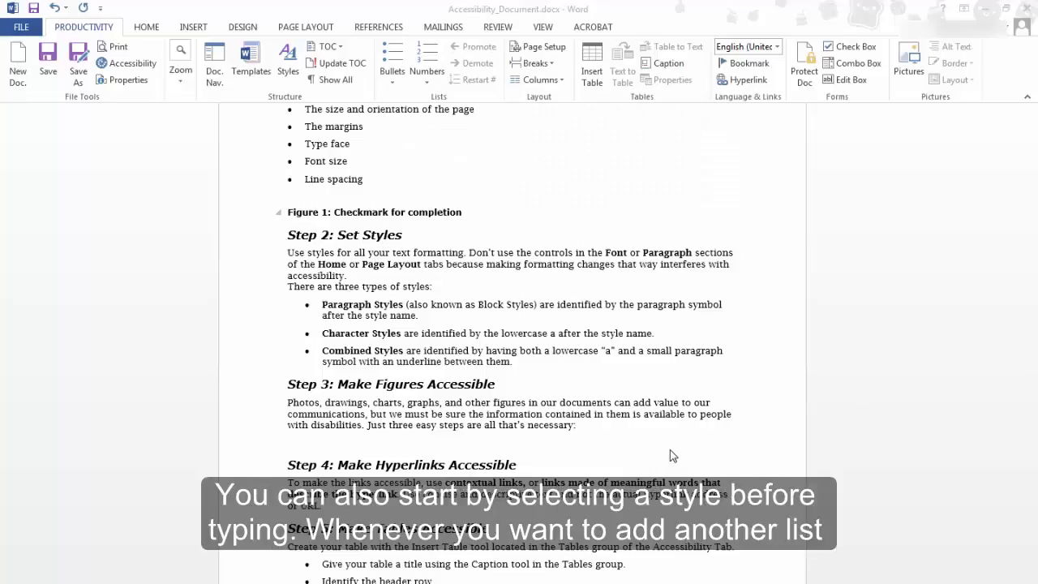
left_click(284, 61)
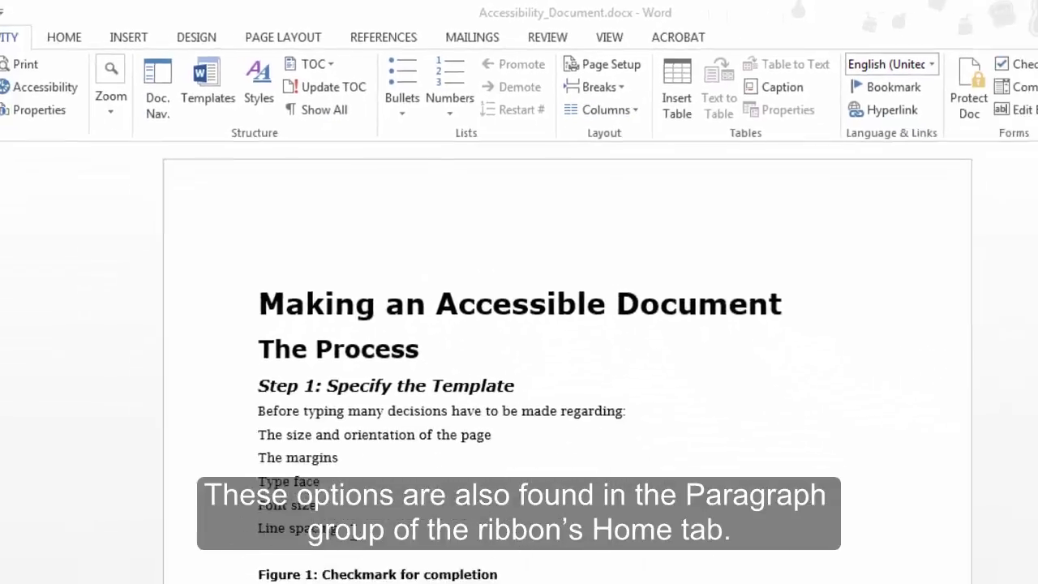
Bullet the five Step 1 lines and change their bullet symbol to a hollow circle.
left_click_drag(339, 529, 258, 433)
left_click(402, 55)
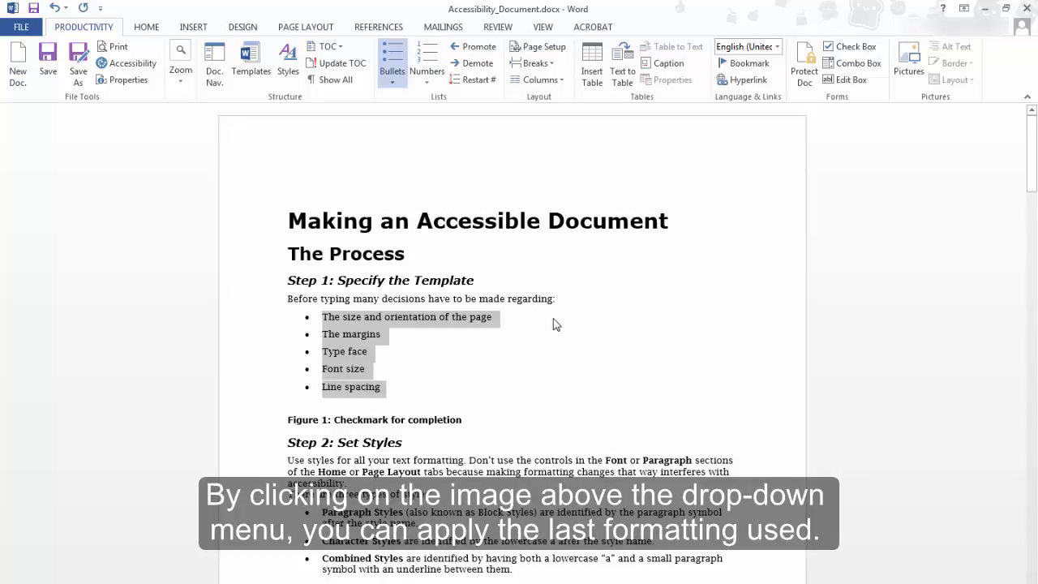
left_click(392, 84)
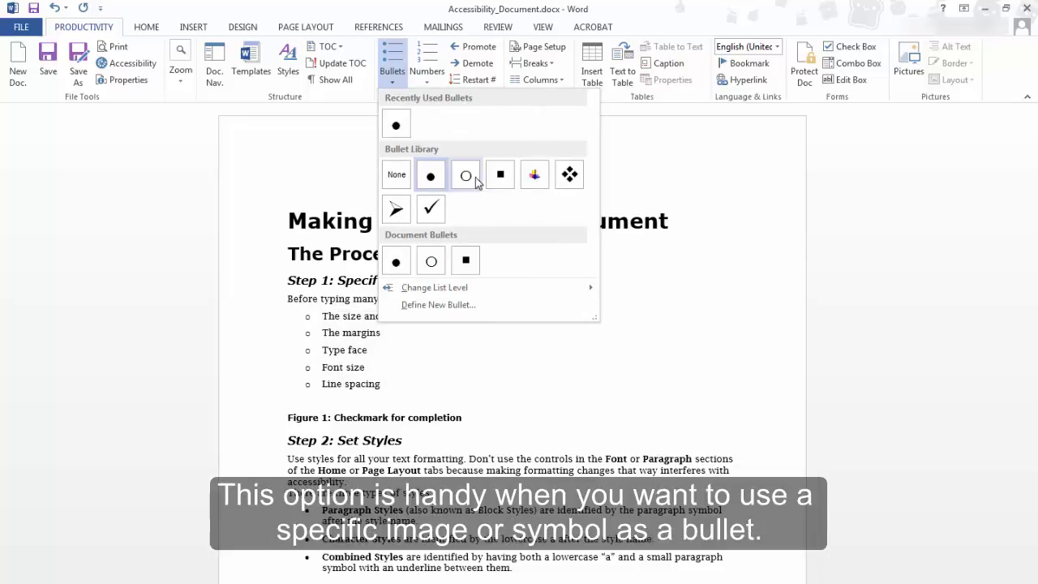
left_click(476, 181)
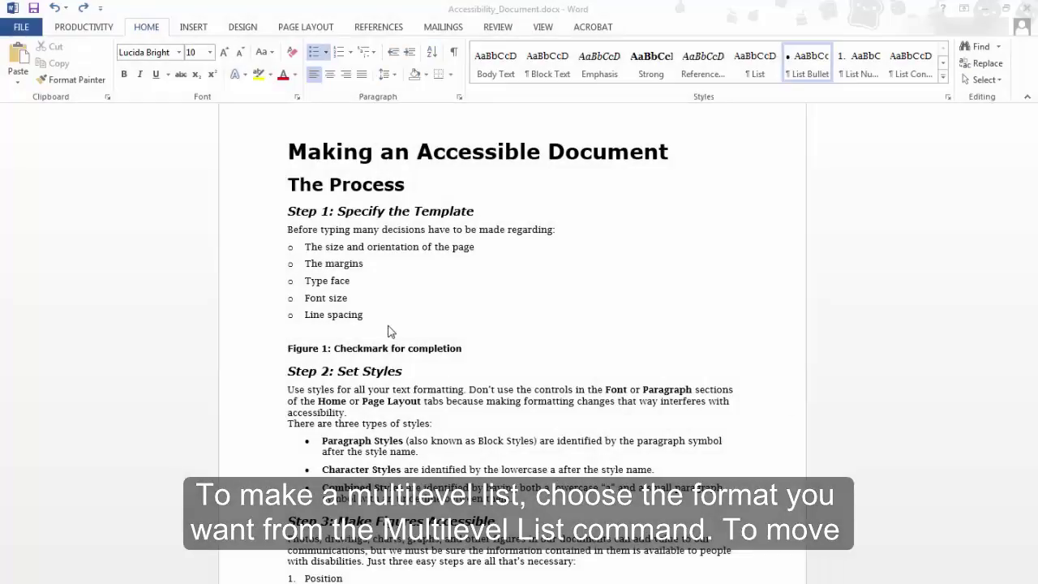
Apply the diamond-and-arrow multilevel list format to the five Step 1 items.
left_click_drag(371, 316, 299, 245)
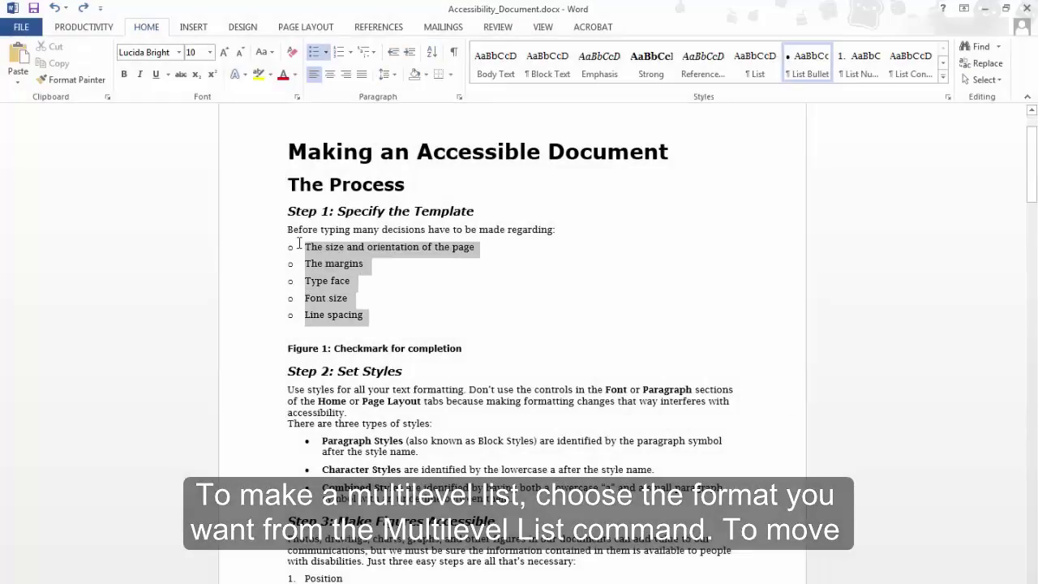
left_click(375, 55)
left_click(383, 262)
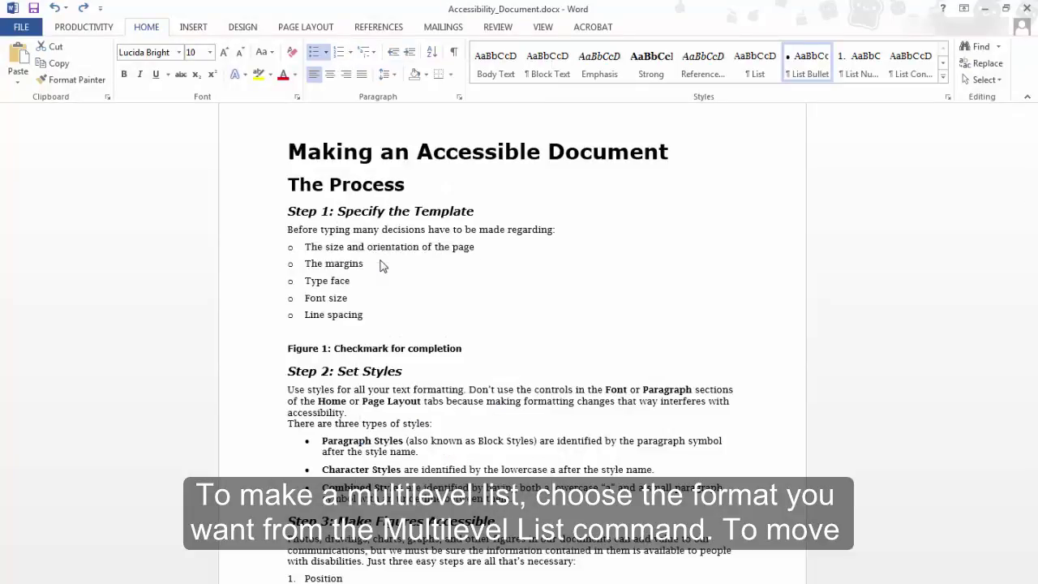
left_click(107, 32)
left_click(472, 323)
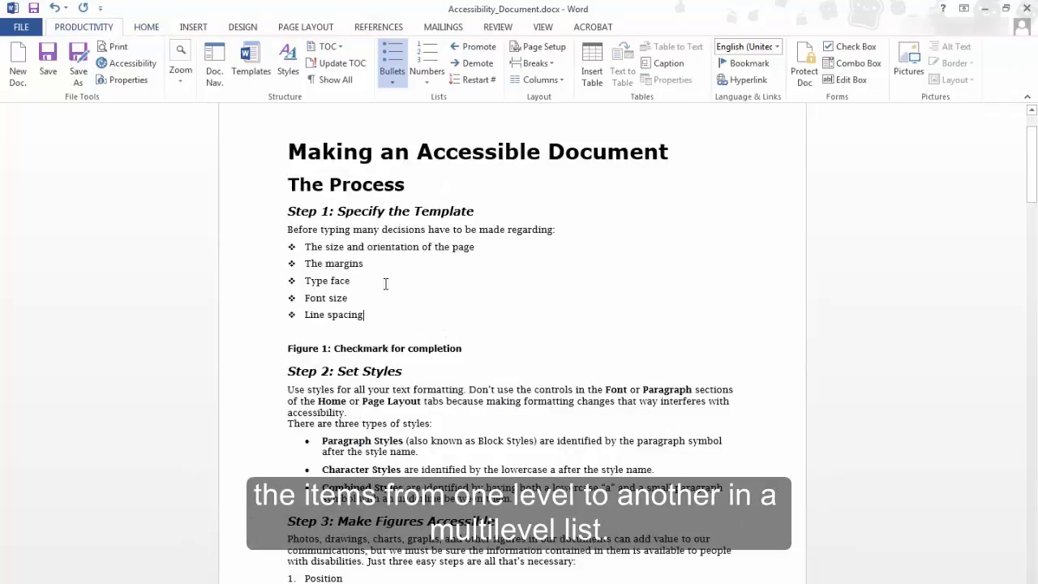
Demote The margins to an arrow sub-item; demote Type face, then promote it back.
left_click_drag(273, 271, 273, 264)
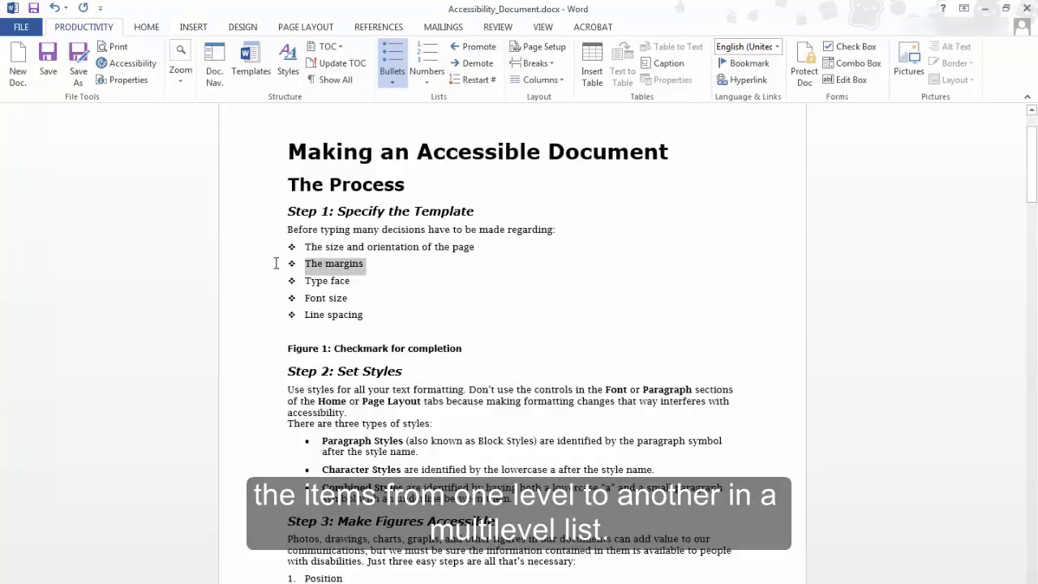
left_click(488, 68)
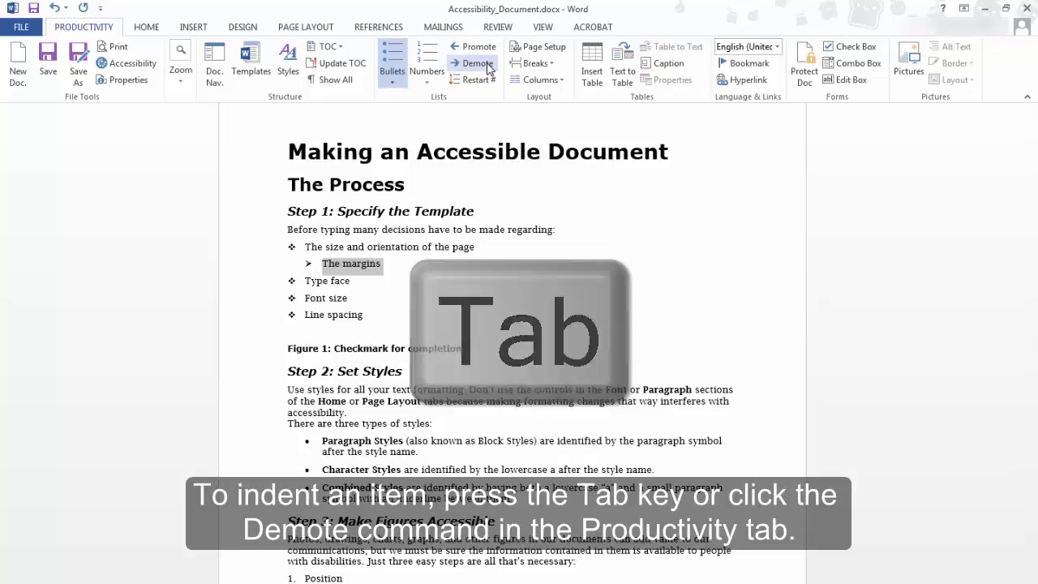
triple_click(353, 281)
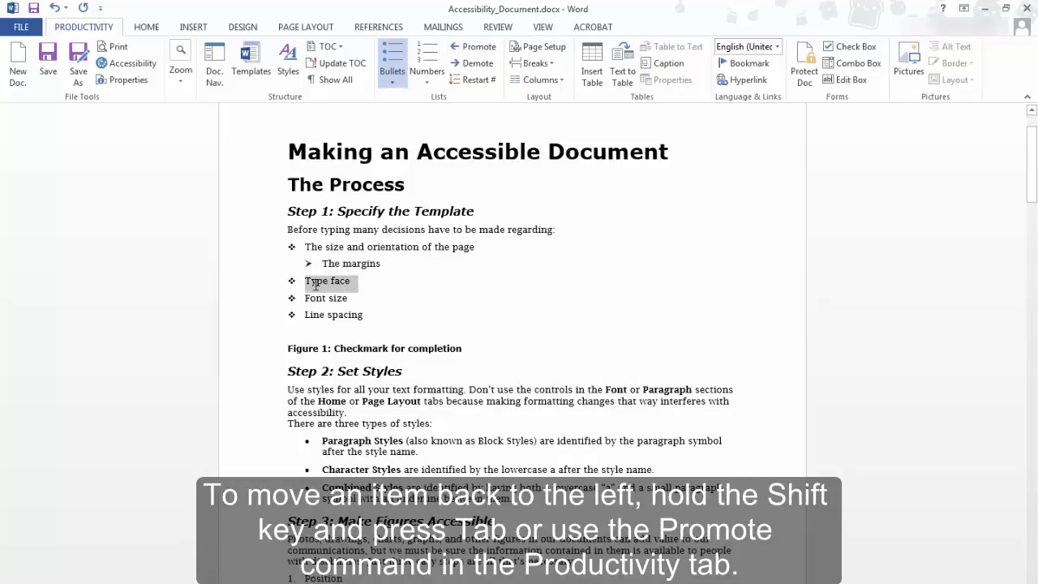
left_click(478, 63)
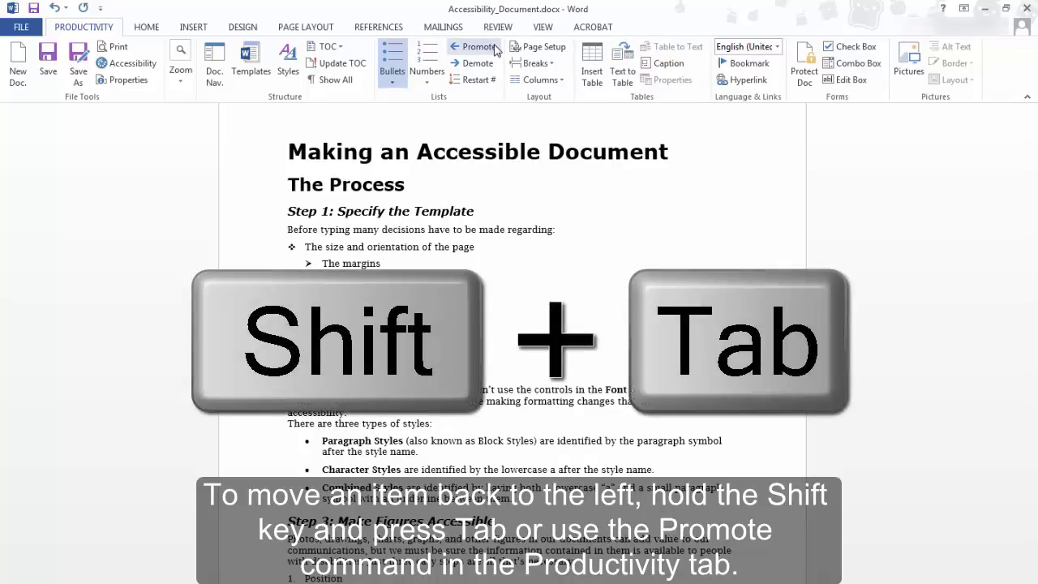
left_click(495, 49)
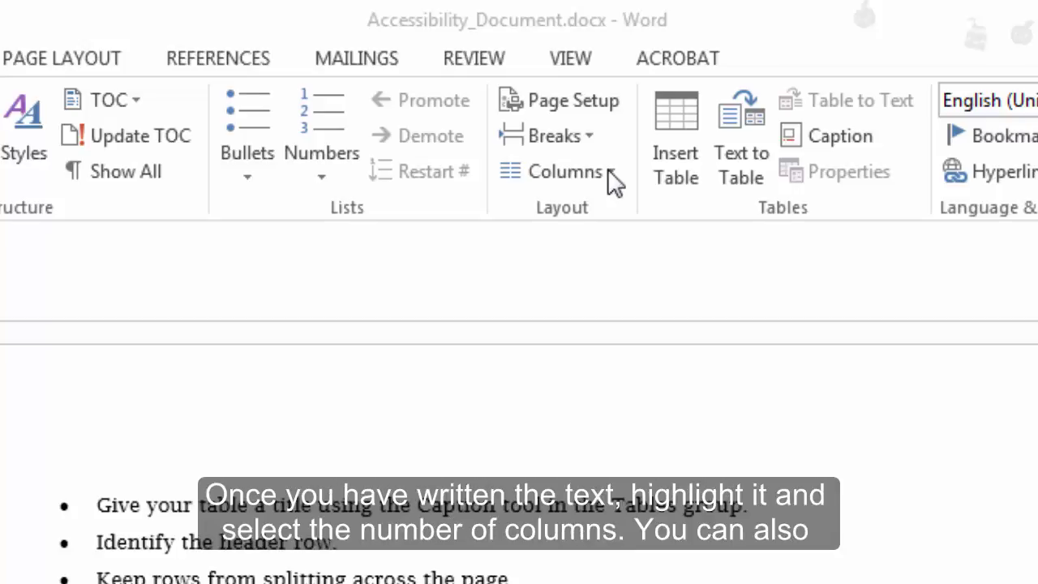
Split the selected Step 7 paragraph into Two columns.
left_click(610, 174)
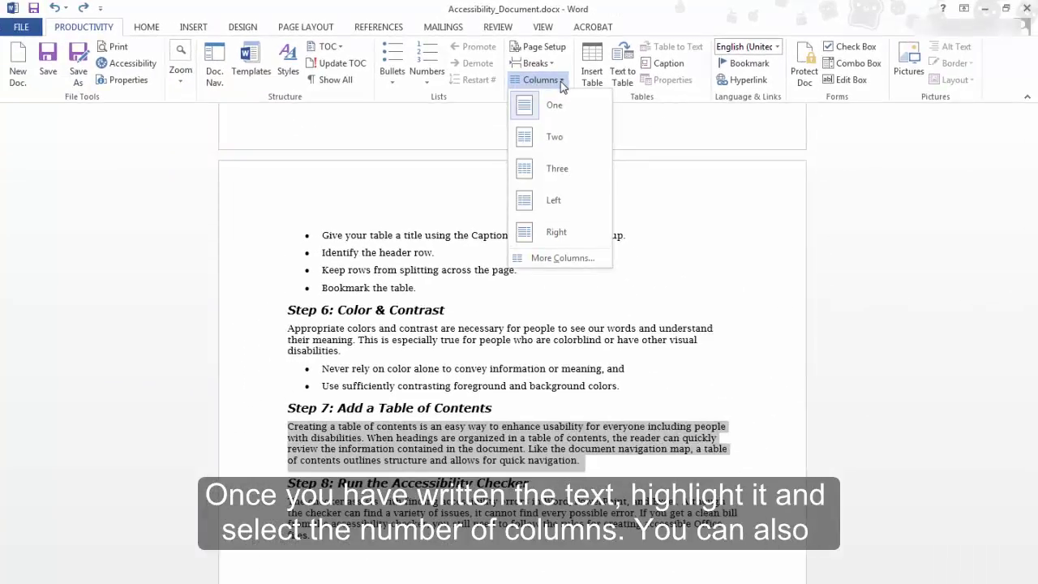
left_click(572, 150)
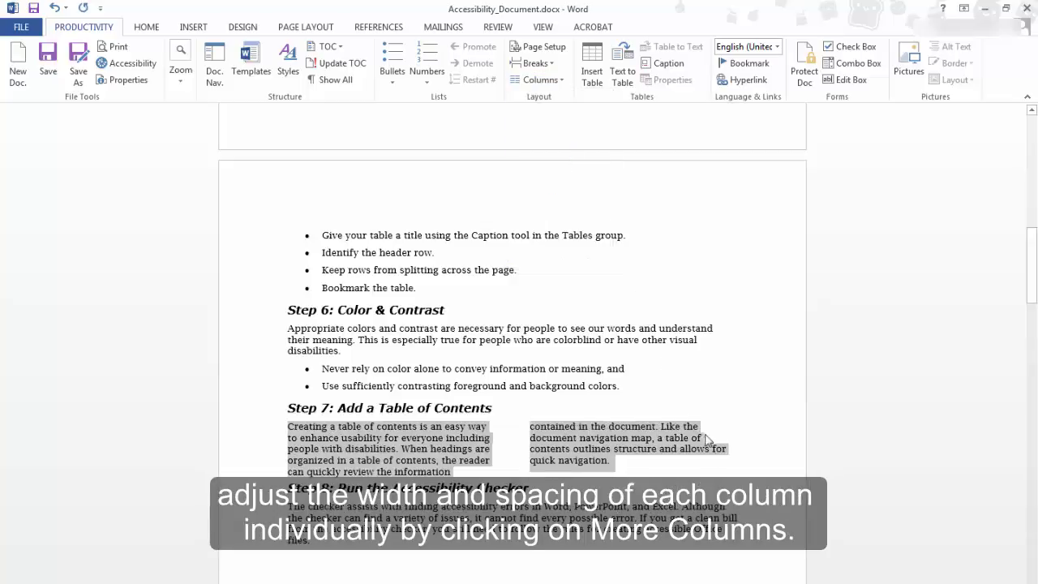
left_click(718, 469)
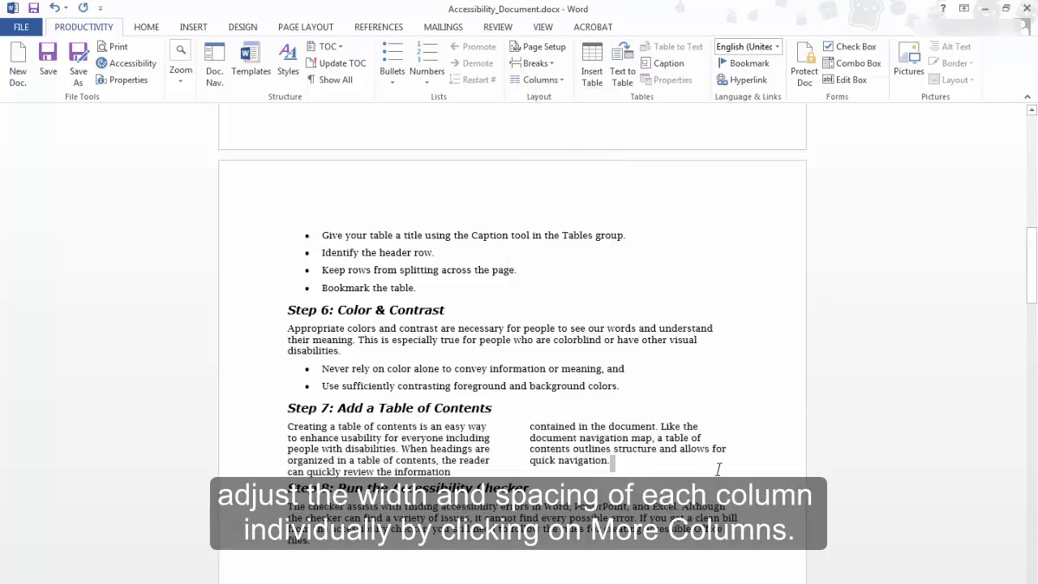
left_click(565, 81)
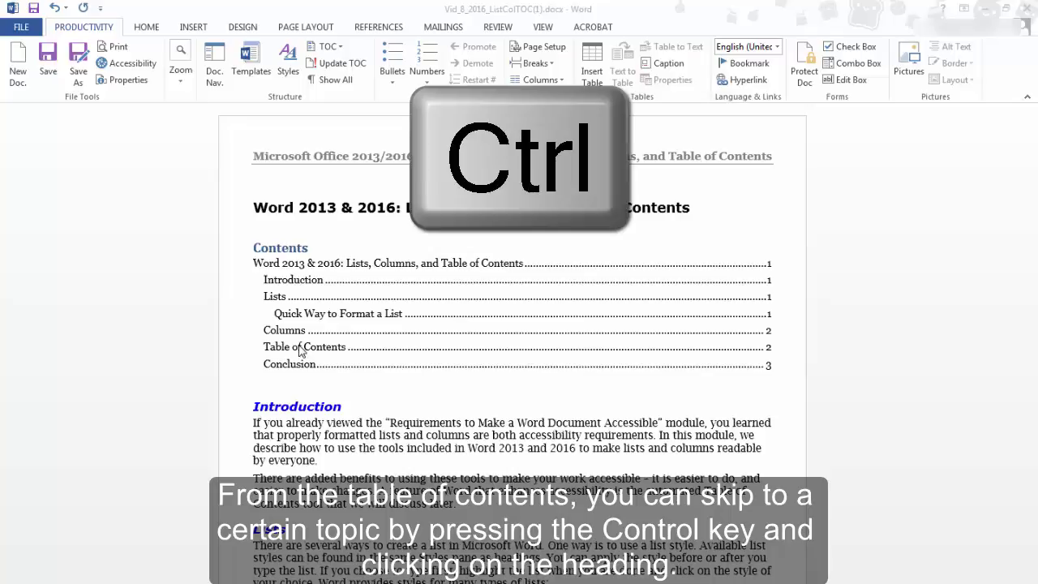
Jump to the Table of Contents section and add an empty line above Introduction.
left_click(300, 350, "ctrl")
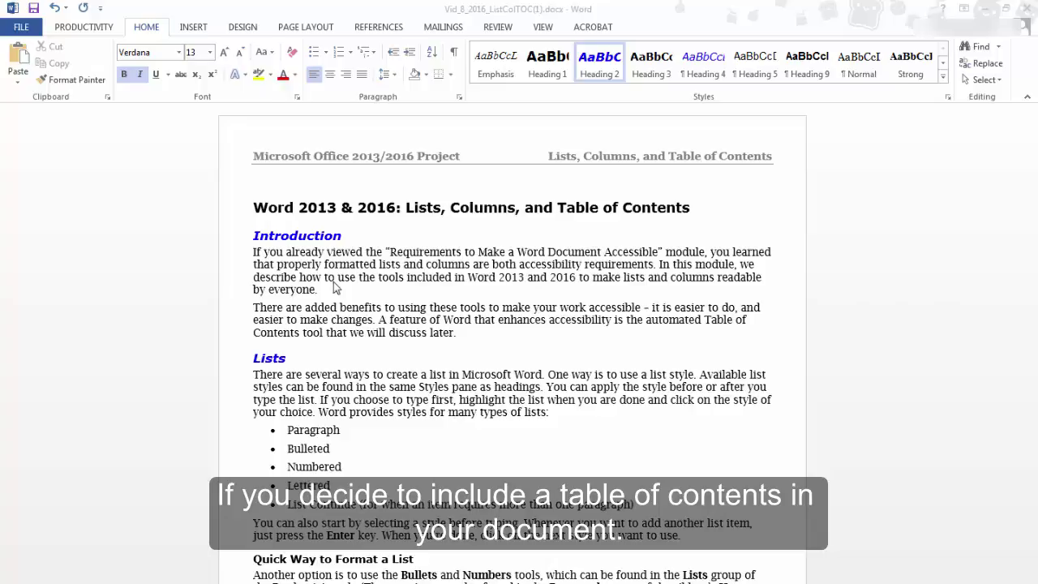
left_click(254, 238)
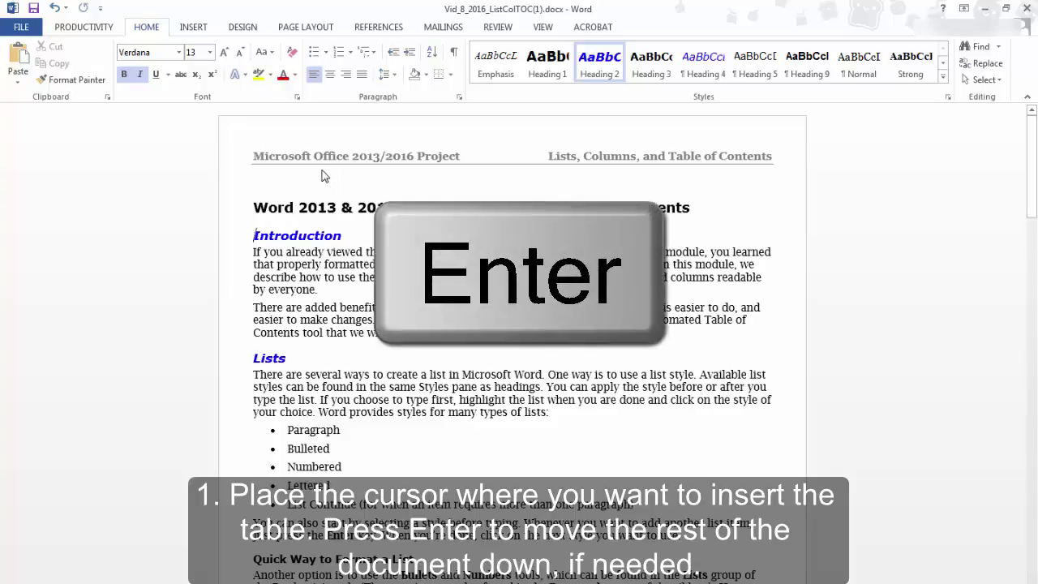
key("Return")
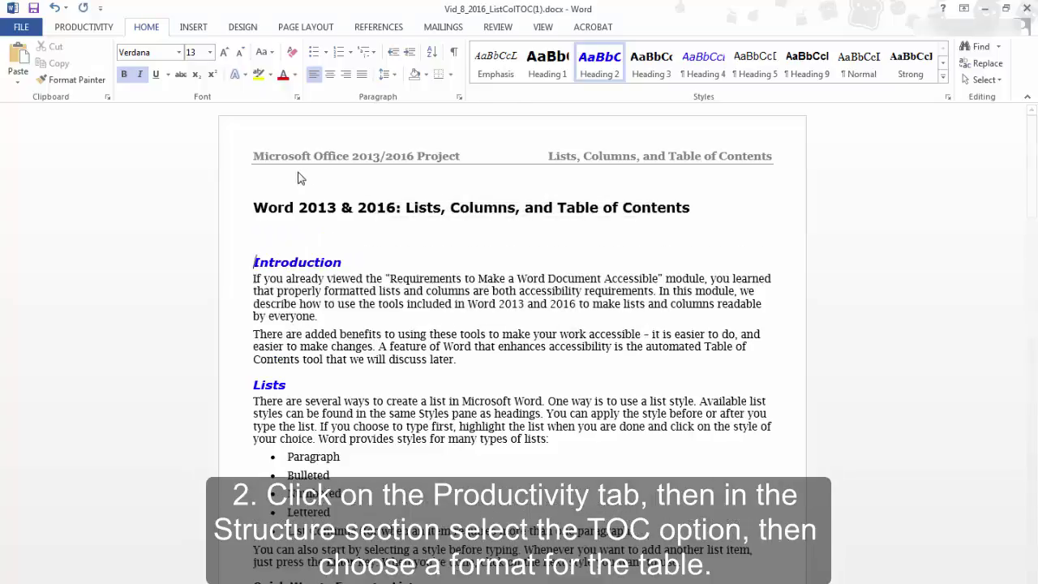
Insert Automatic Table 1 on the new empty line above Introduction.
left_click(85, 27)
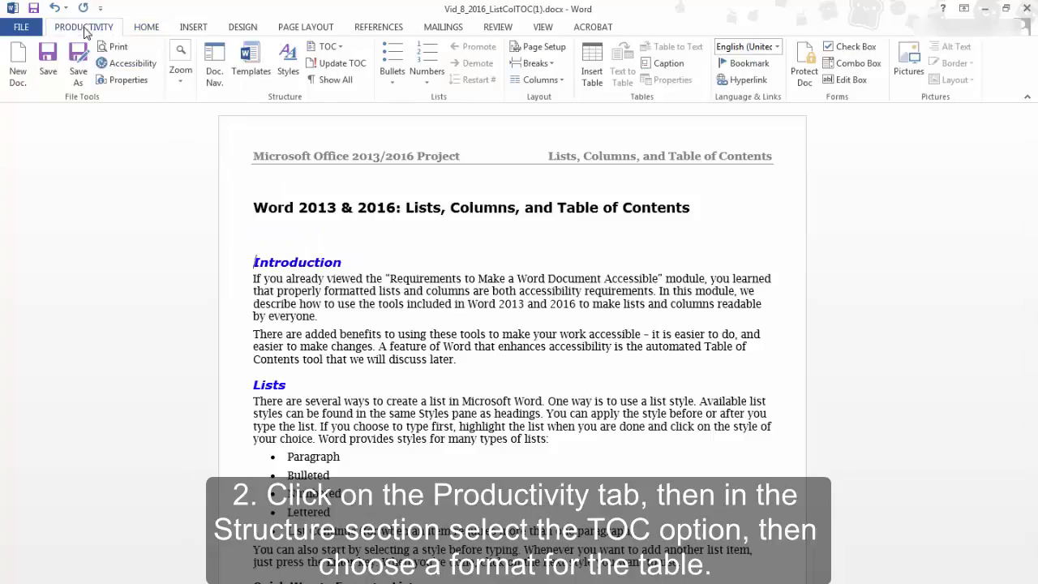
left_click(258, 235)
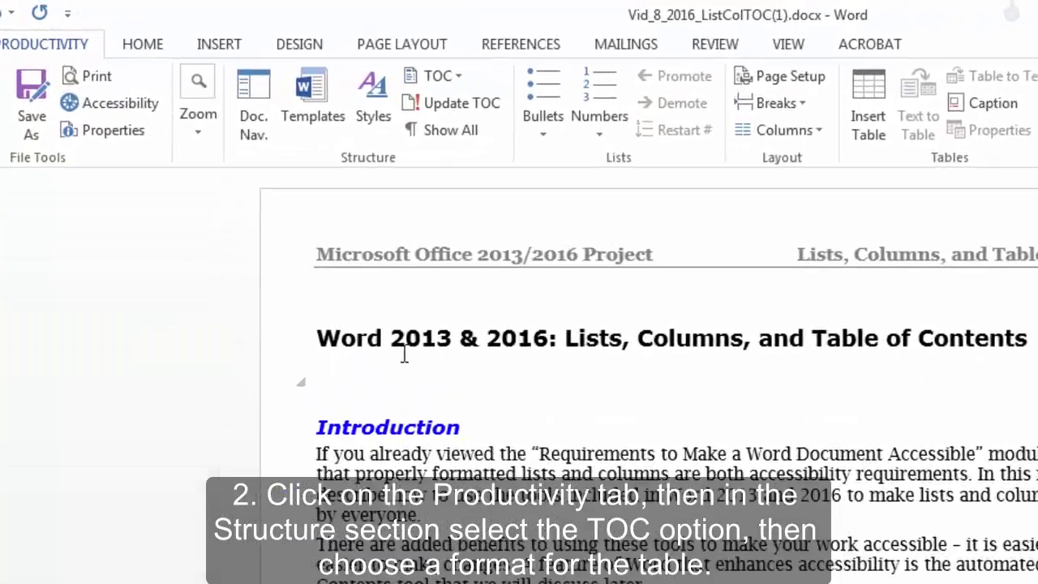
left_click(459, 77)
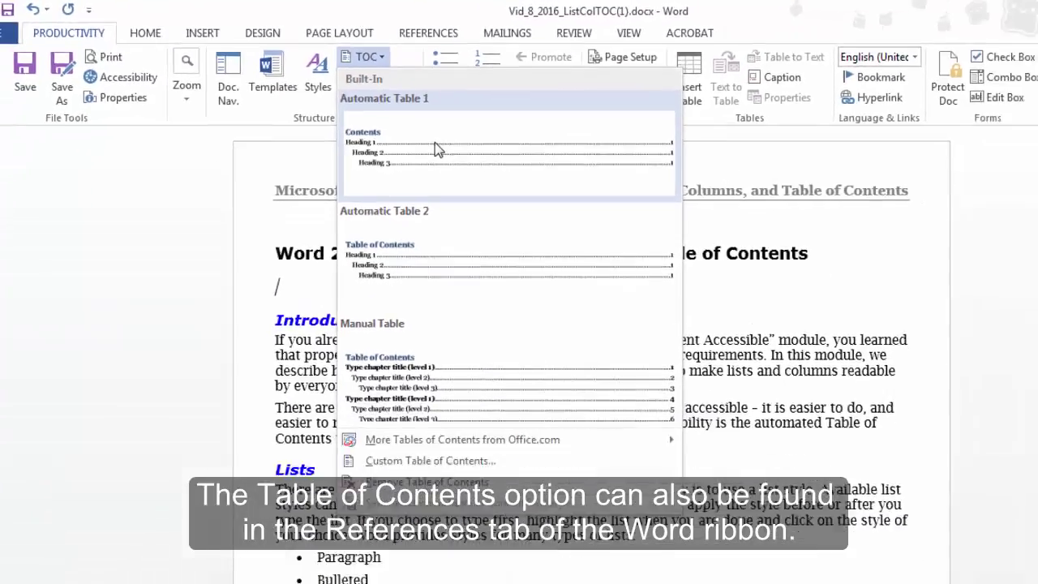
left_click(436, 148)
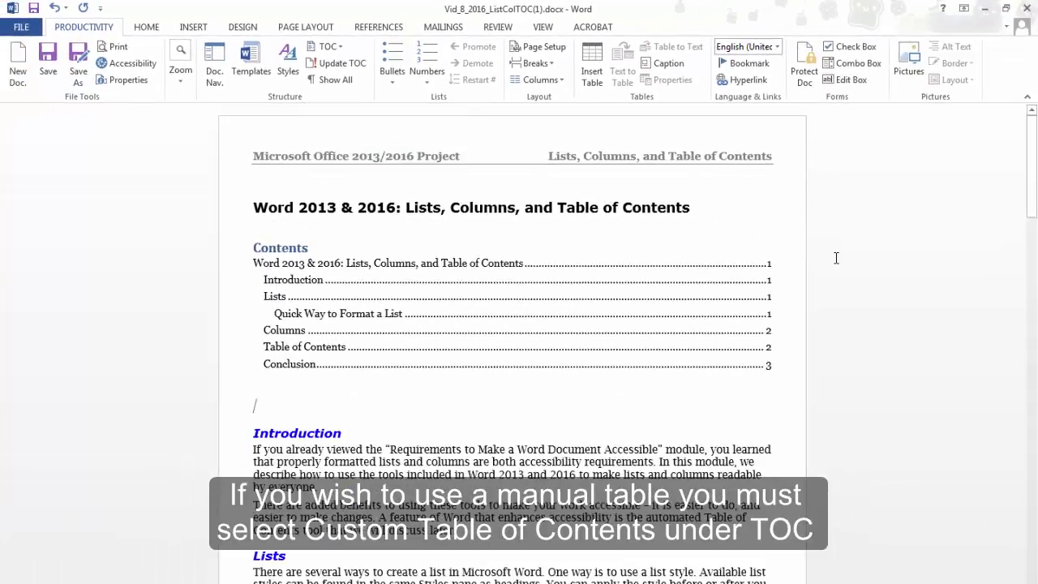
Open Custom Table of Contents from the TOC menu.
left_click(332, 47)
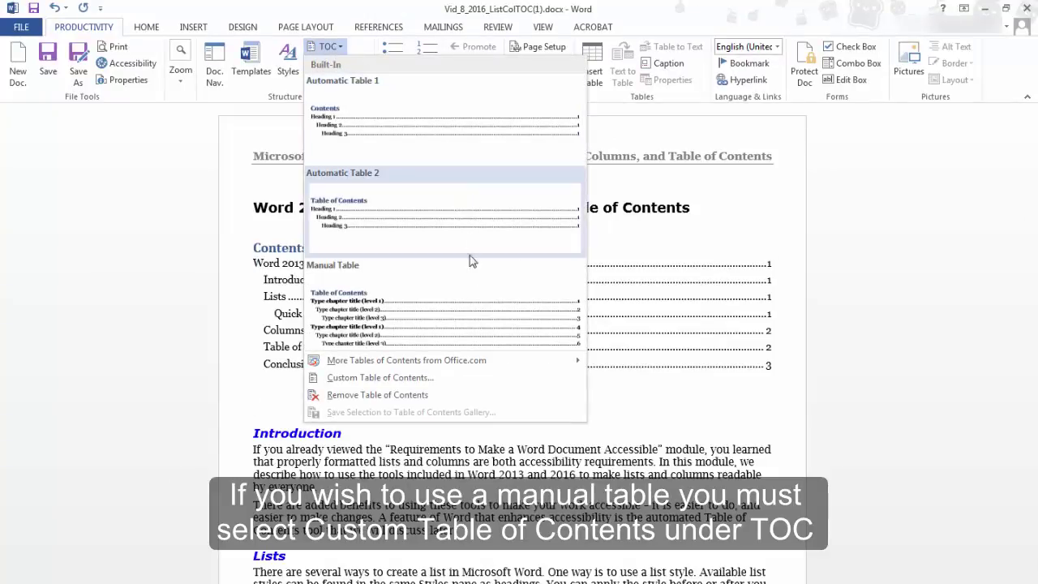
left_click(421, 383)
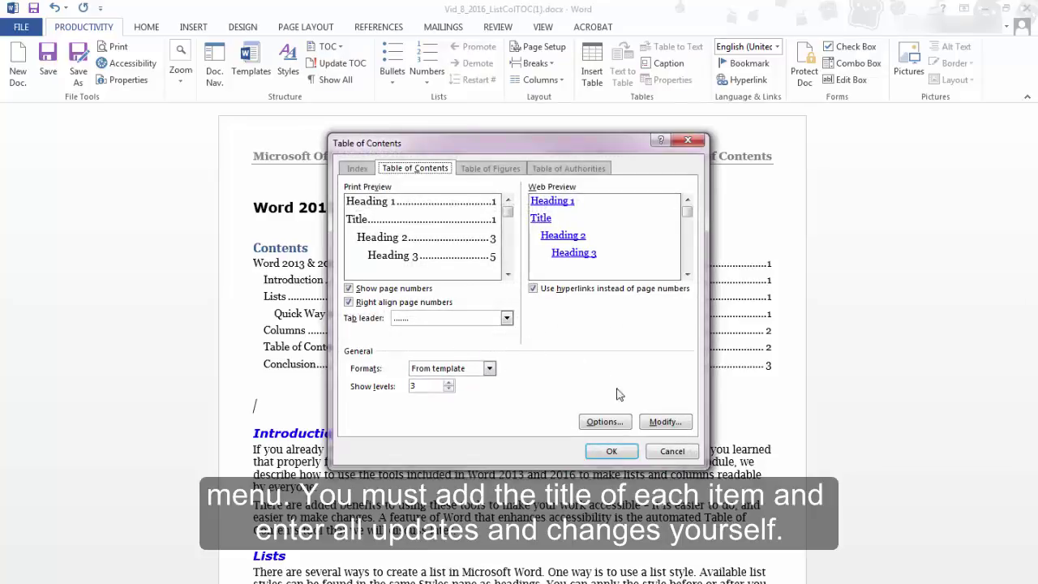